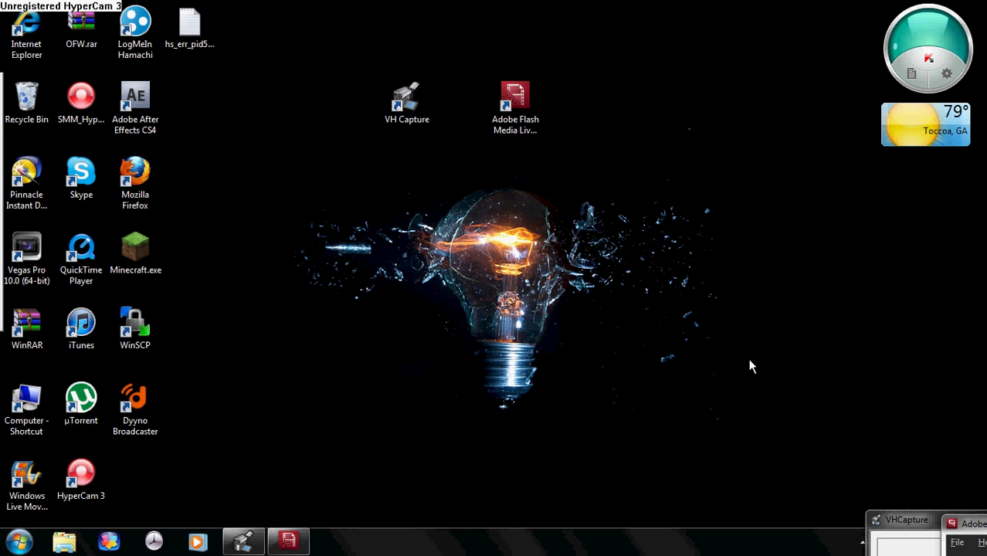
- Launch VHCapture, bring its window into view, and keep VHScrCap as the video capture source
{"action": "left_click", "coordinate": [417, 114]}
{"action": "left_click_drag", "start_coordinate": [902, 519], "coordinate": [260, 66]}
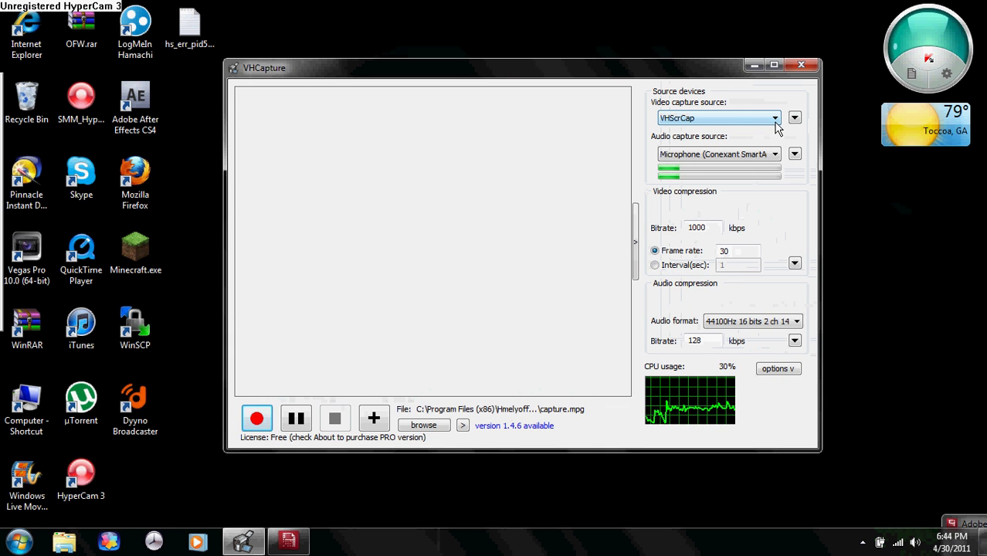
{"action": "left_click", "coordinate": [690, 120]}
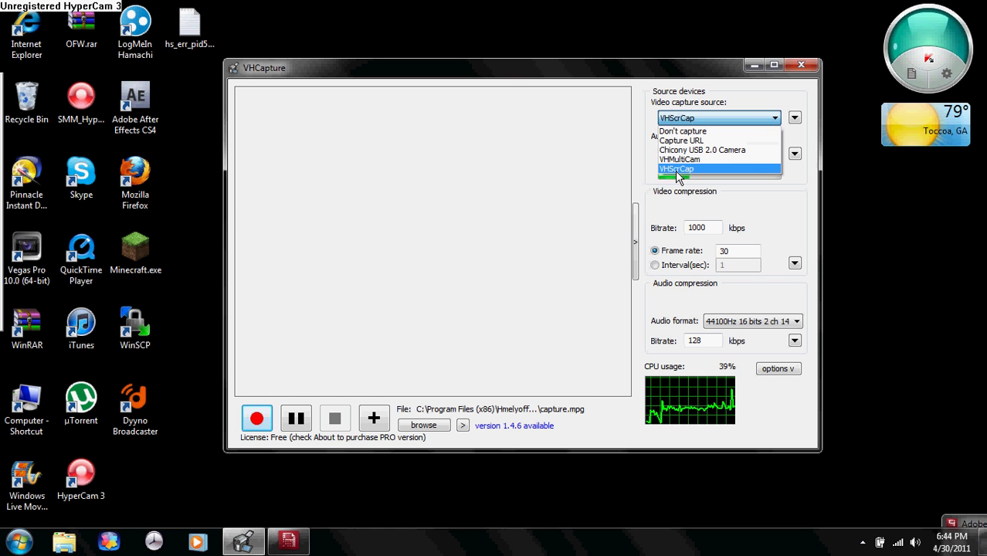
{"action": "left_click", "coordinate": [682, 170]}
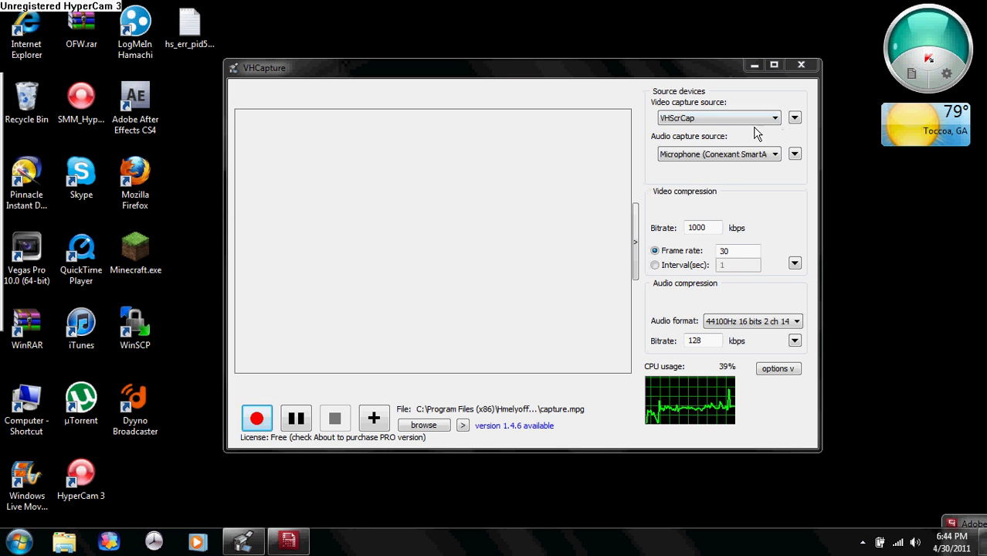
{"action": "left_click", "coordinate": [794, 119]}
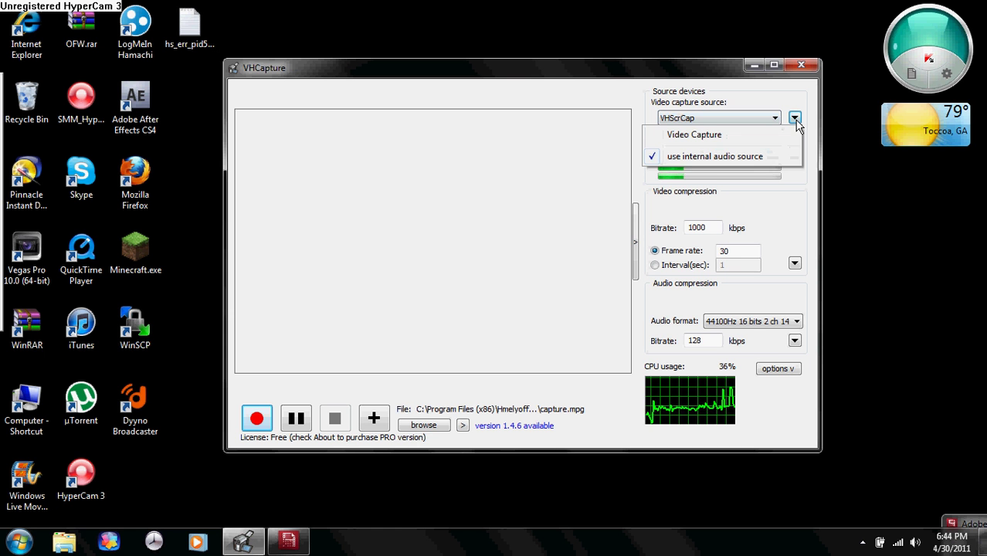
- Enable Track screen on the Capture tab of the screen capture driver settings
{"action": "left_click", "coordinate": [659, 138]}
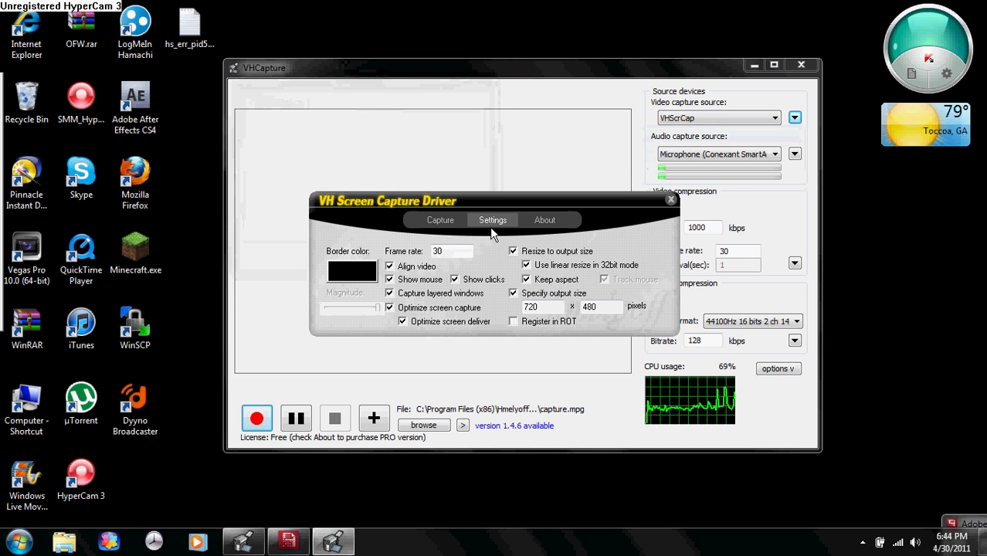
{"action": "left_click_drag", "start_coordinate": [518, 203], "coordinate": [512, 176]}
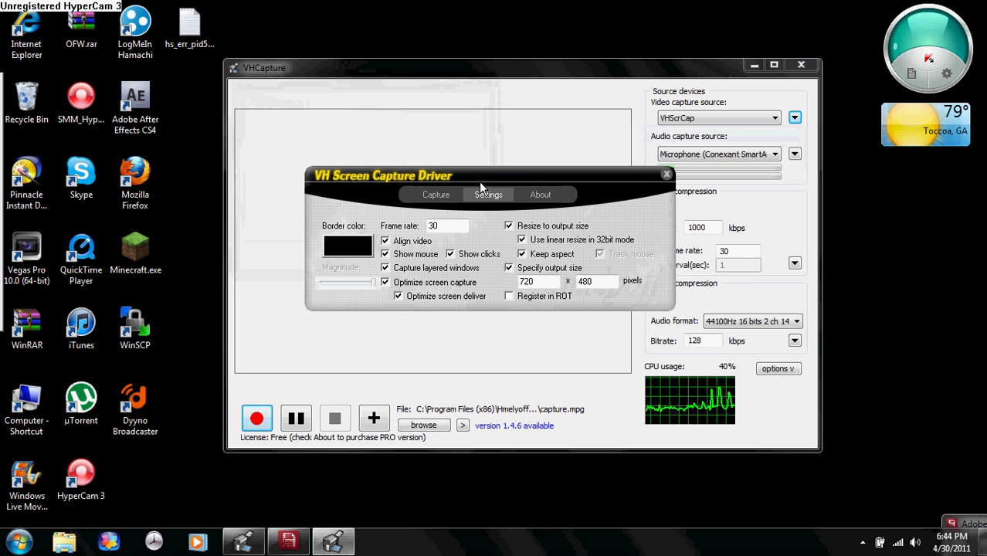
{"action": "left_click", "coordinate": [446, 196]}
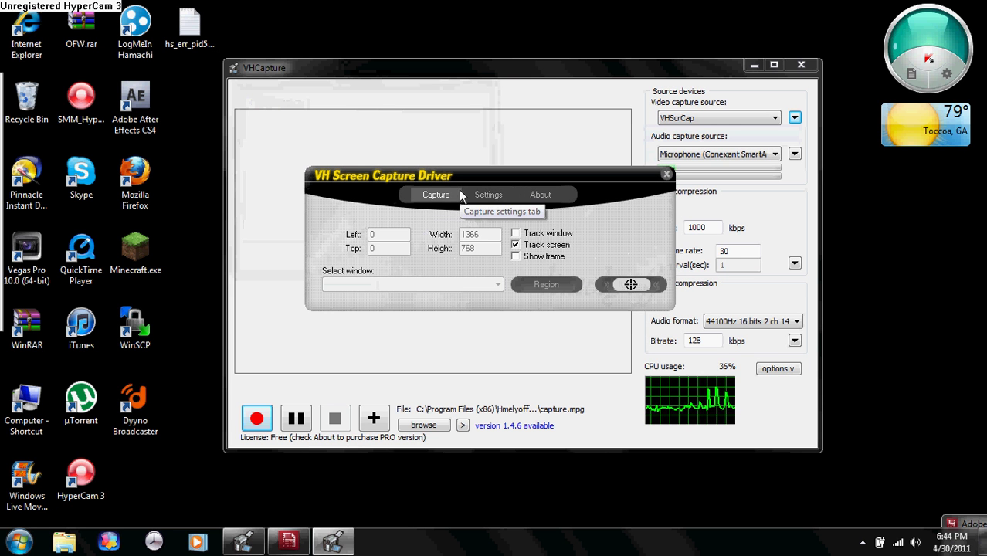
{"action": "left_click", "coordinate": [516, 245]}
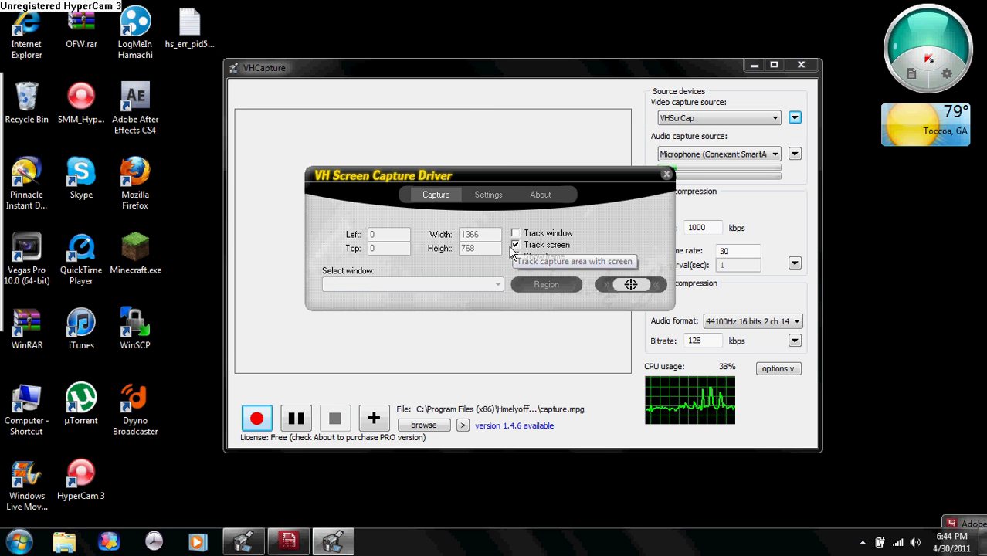
{"action": "left_click", "coordinate": [487, 196]}
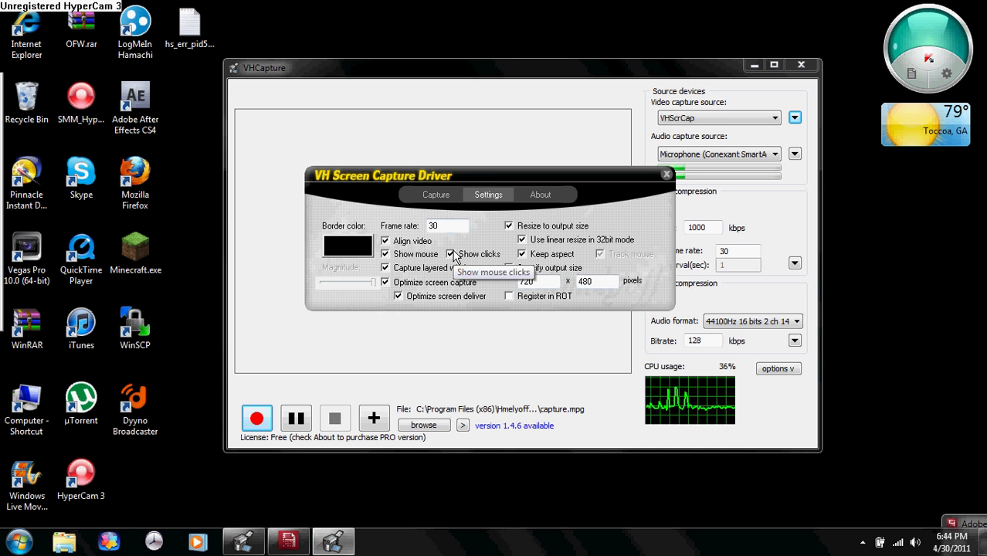
{"action": "left_click", "coordinate": [667, 175]}
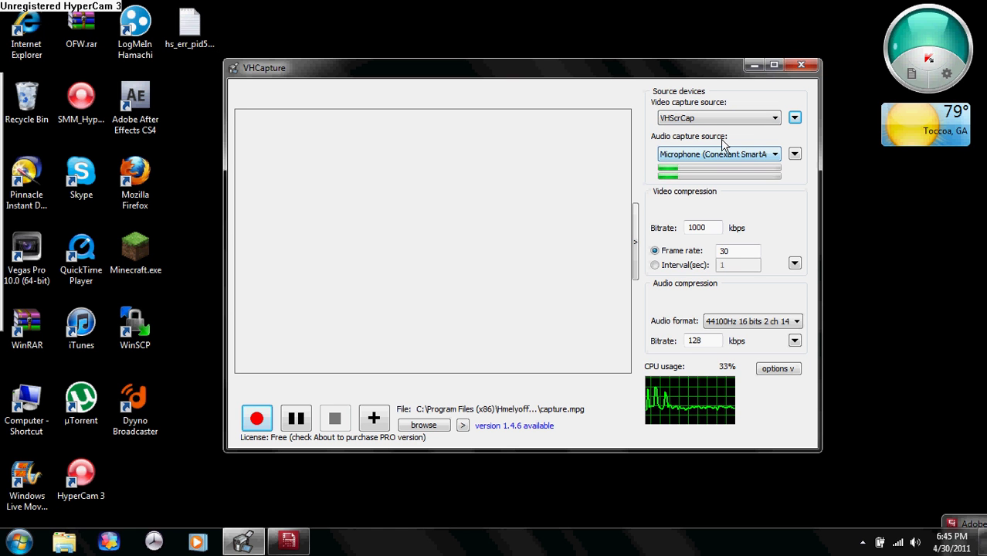
- Close VHCapture and maximize the Flash Media Live Encoder window
{"action": "left_click", "coordinate": [803, 67]}
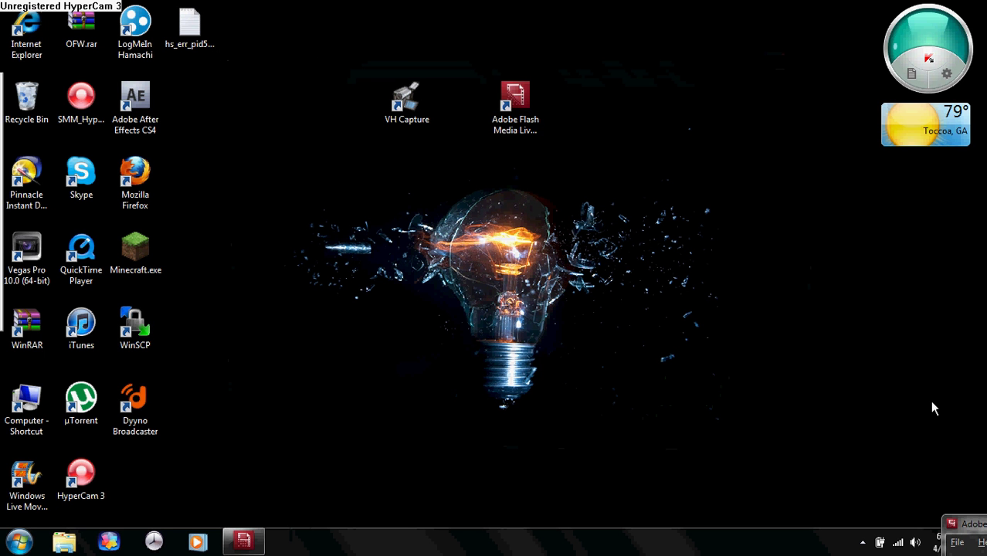
{"action": "left_click_drag", "start_coordinate": [943, 516], "coordinate": [200, 16]}
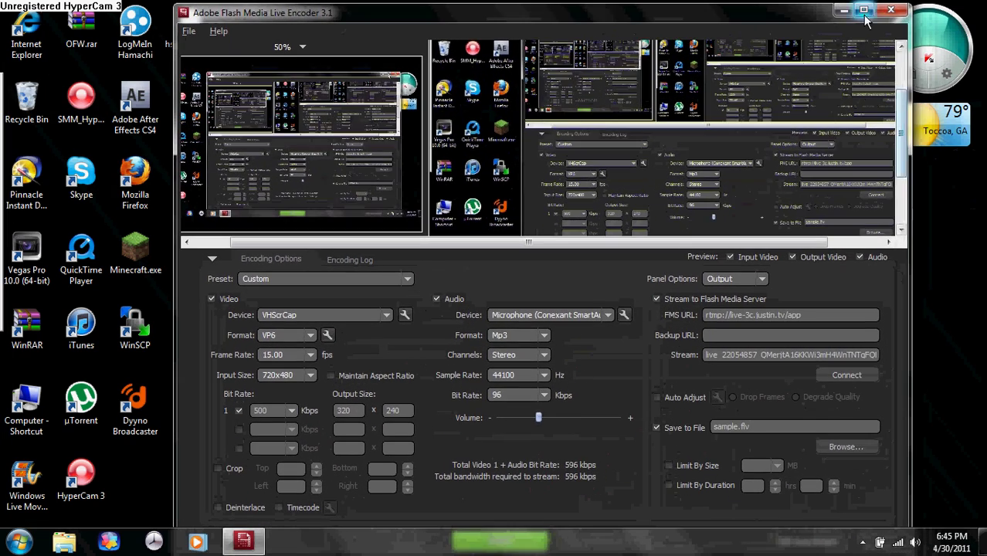
{"action": "left_click", "coordinate": [863, 10]}
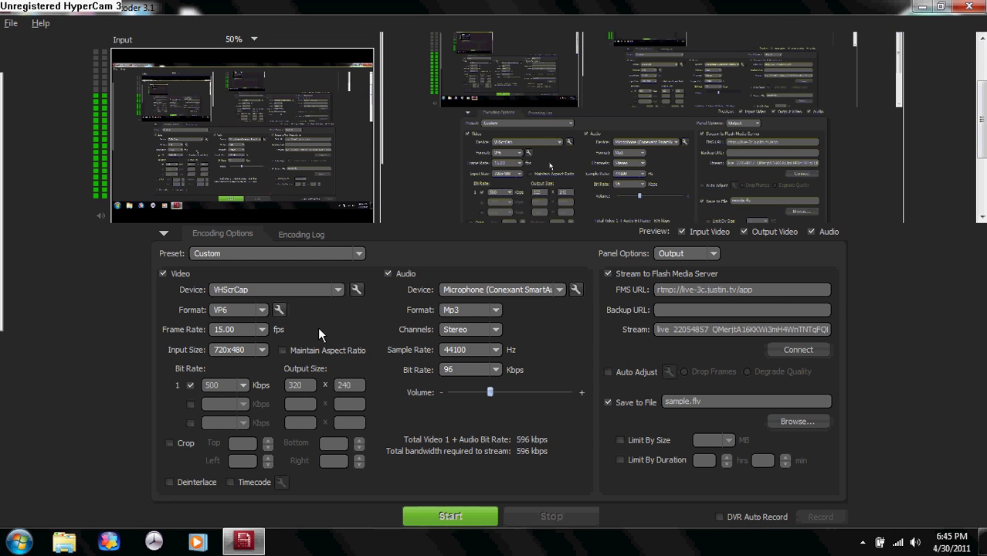
- Keep VHScrCap as the video device and VP6 as the video format
{"action": "left_click", "coordinate": [337, 291]}
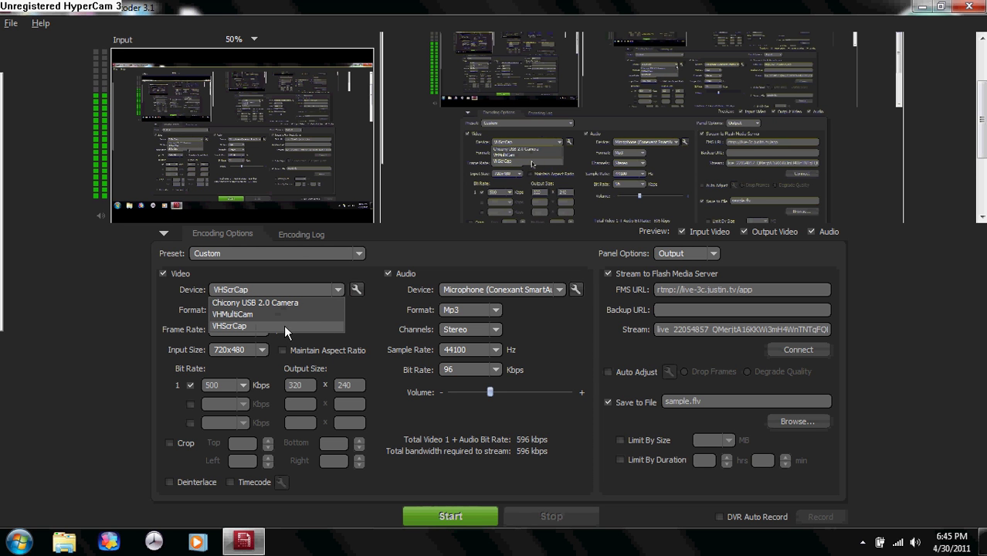
{"action": "left_click", "coordinate": [283, 324]}
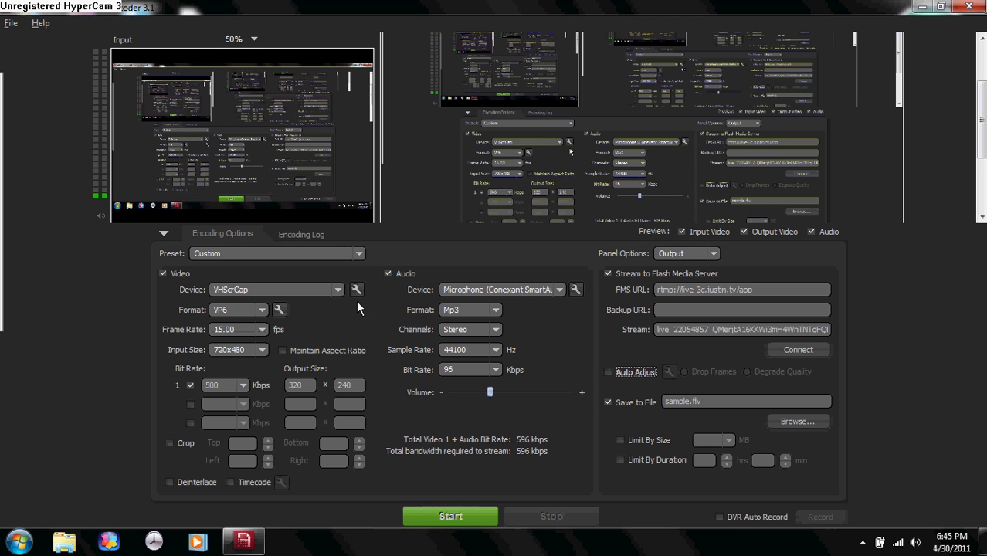
{"action": "left_click", "coordinate": [262, 308]}
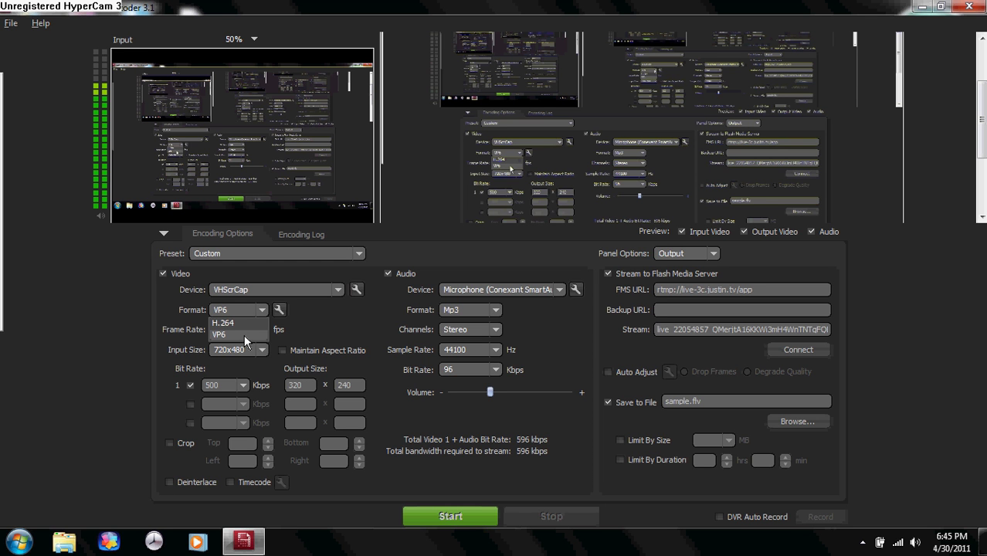
{"action": "left_click", "coordinate": [244, 334]}
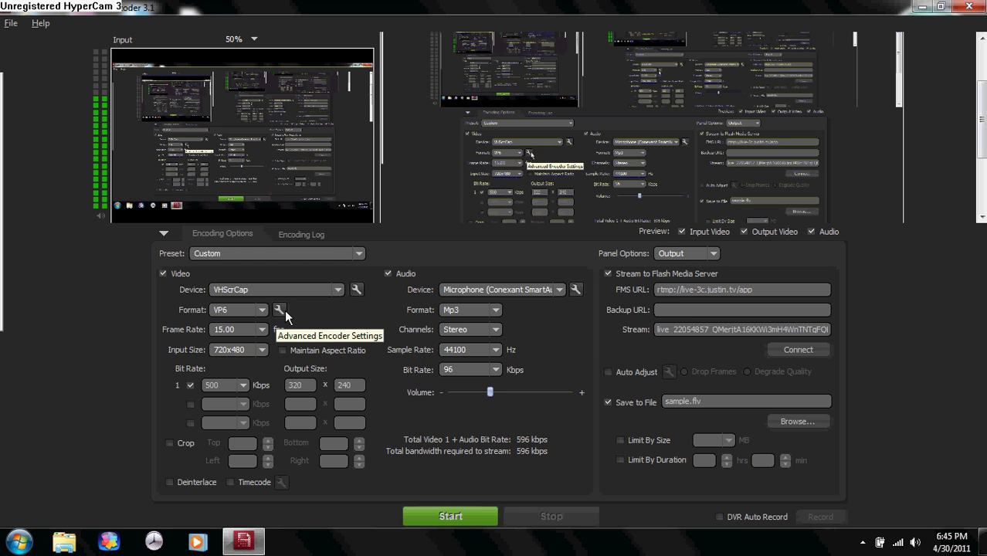
- Apply VP6 advanced settings: Great Quality - Avg Framerate with Low noise reduction
{"action": "left_click", "coordinate": [282, 313]}
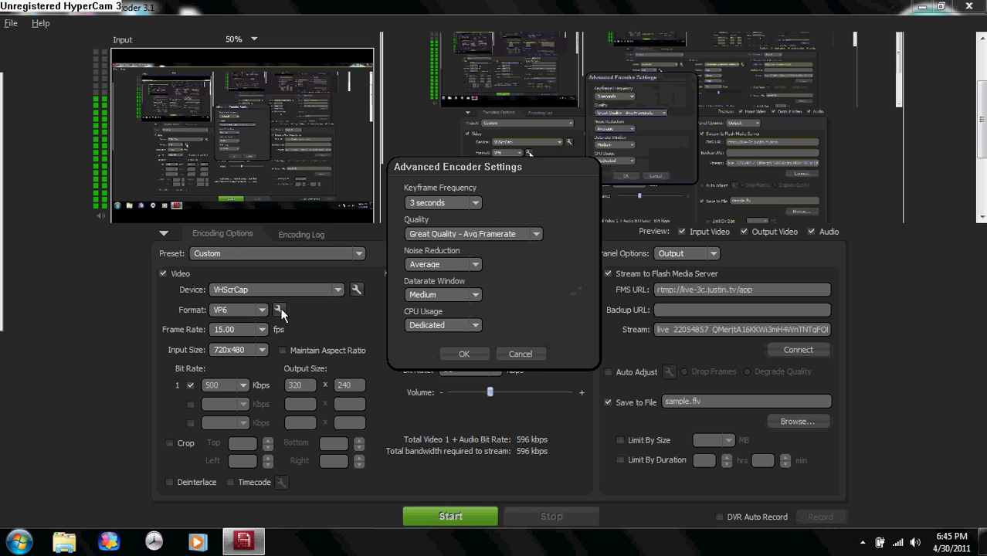
{"action": "left_click", "coordinate": [499, 234]}
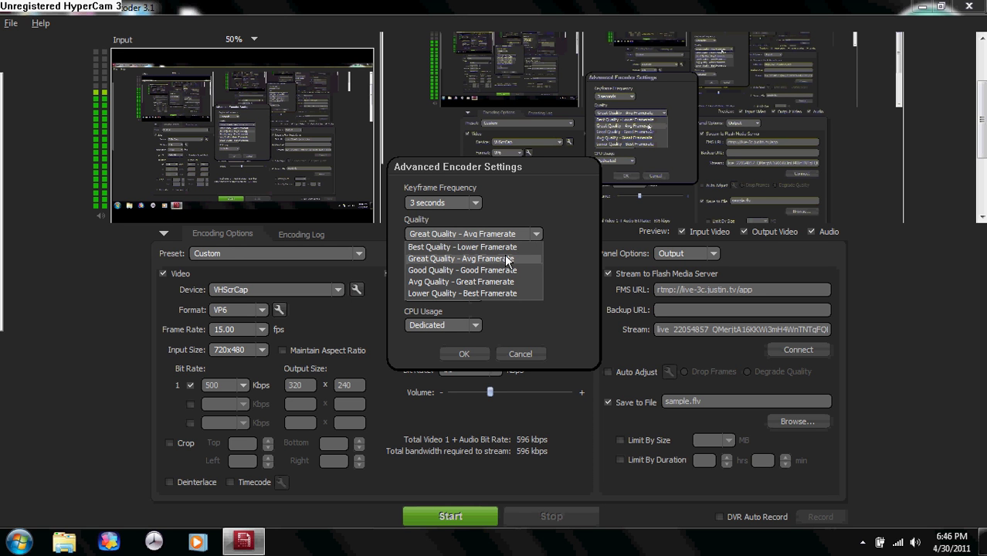
{"action": "left_click", "coordinate": [566, 212]}
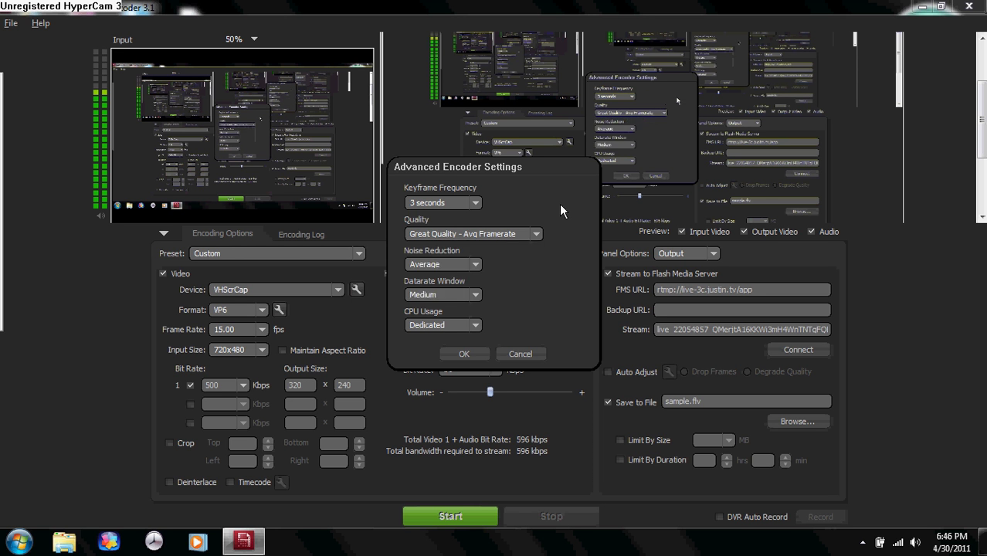
{"action": "left_click", "coordinate": [455, 265]}
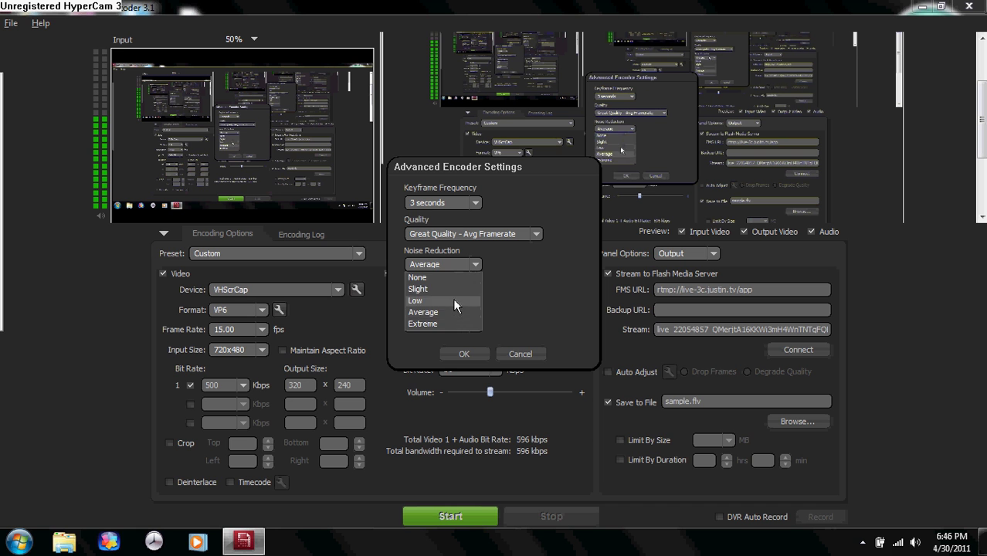
{"action": "left_click", "coordinate": [453, 301]}
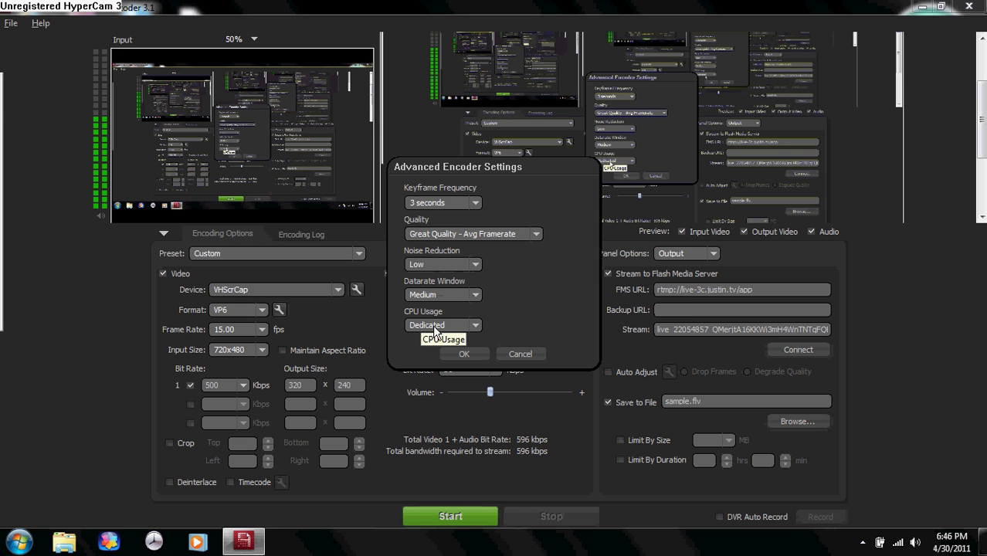
{"action": "left_click", "coordinate": [464, 353]}
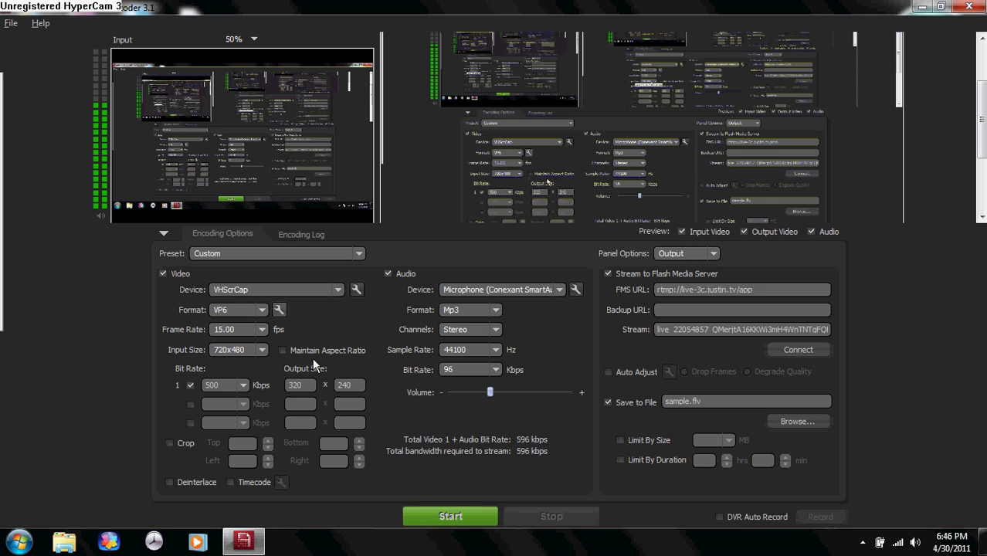
- Keep the video bit rate at 500 Kbps and set the output size to 720 x 480
{"action": "left_click", "coordinate": [245, 385]}
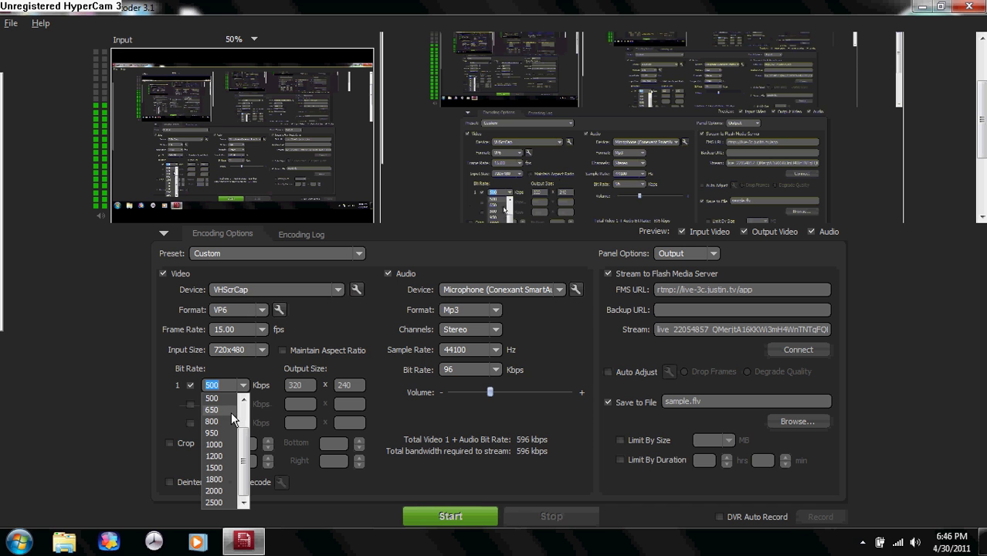
{"action": "left_click", "coordinate": [259, 372]}
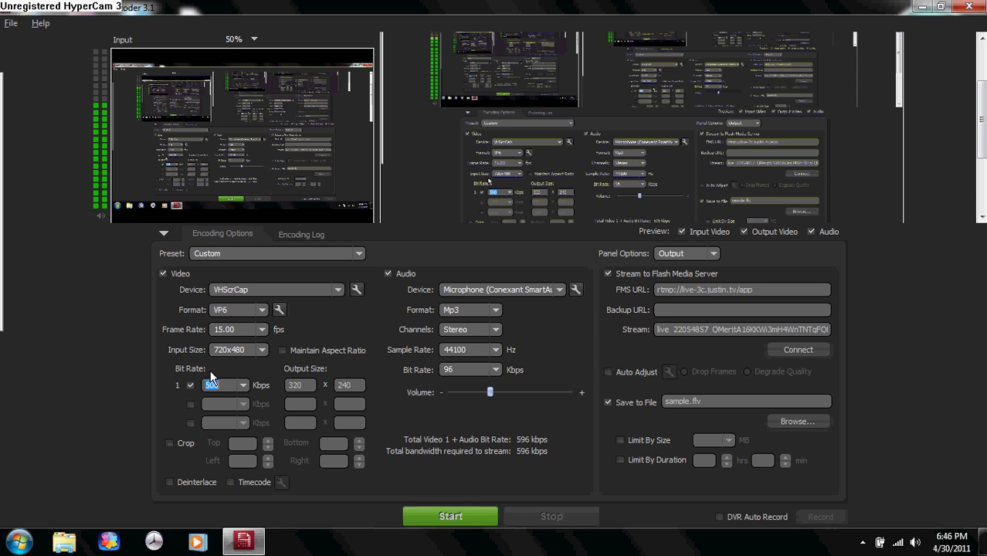
{"action": "left_click", "coordinate": [307, 384]}
{"action": "key", "text": "BackSpace"}
{"action": "key", "text": "BackSpace"}
{"action": "key", "text": "BackSpace"}
{"action": "type", "text": "7200"}
{"action": "key", "text": "BackSpace"}
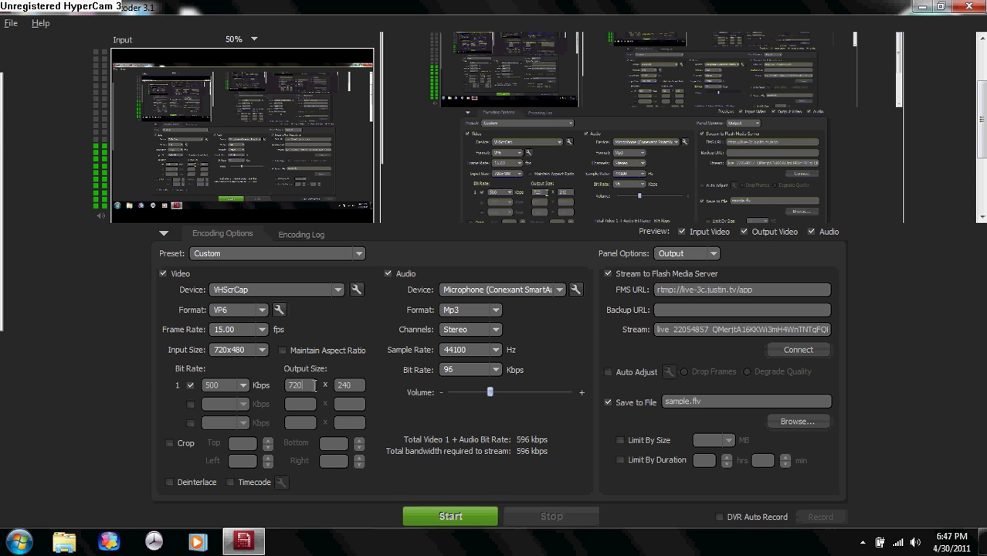
{"action": "left_click", "coordinate": [363, 386]}
{"action": "key", "text": "BackSpace"}
{"action": "key", "text": "BackSpace"}
{"action": "type", "text": "48"}
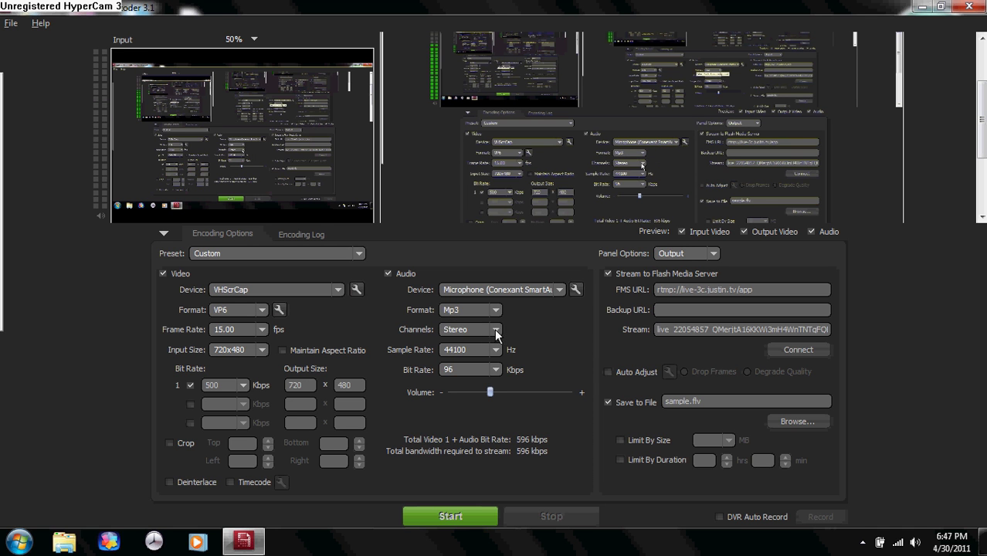
- Keep audio channels at Stereo and nudge the Volume slider slightly higher
{"action": "left_click", "coordinate": [494, 329]}
{"action": "left_click", "coordinate": [487, 351]}
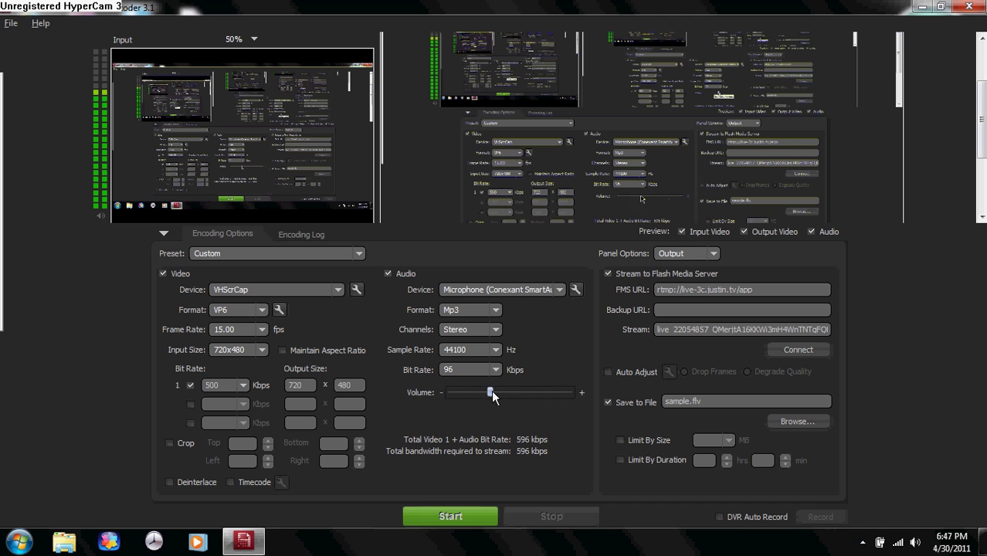
{"action": "mouse_move", "coordinate": [491, 392]}
{"action": "left_mouse_down"}
{"action": "mouse_move", "coordinate": [512, 392]}
{"action": "mouse_move", "coordinate": [492, 393]}
{"action": "left_mouse_up"}
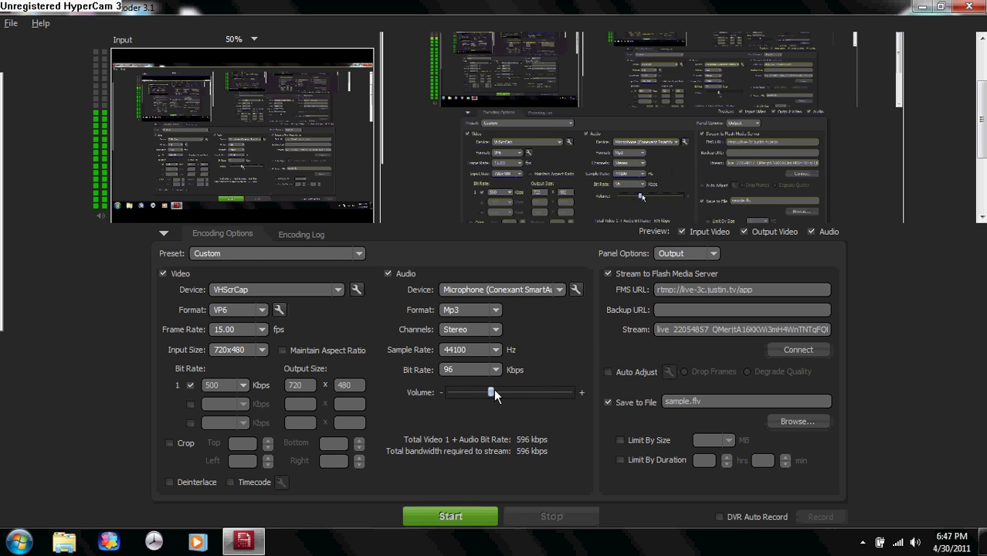
{"action": "left_click_drag", "start_coordinate": [491, 389], "coordinate": [505, 390]}
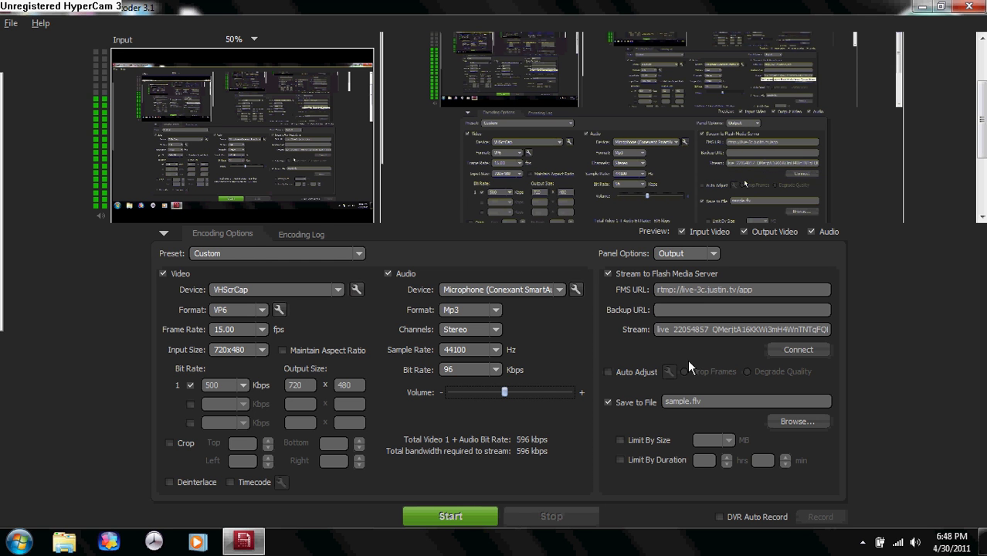
- Connect to the Justin.tv stream server, then minimize the encoder window
{"action": "left_click", "coordinate": [789, 350]}
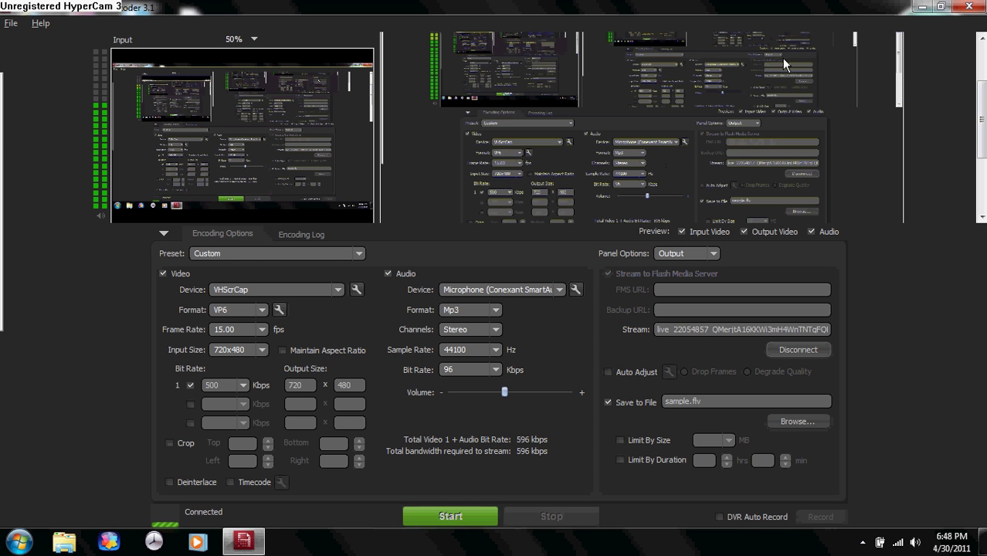
{"action": "left_click", "coordinate": [968, 6]}
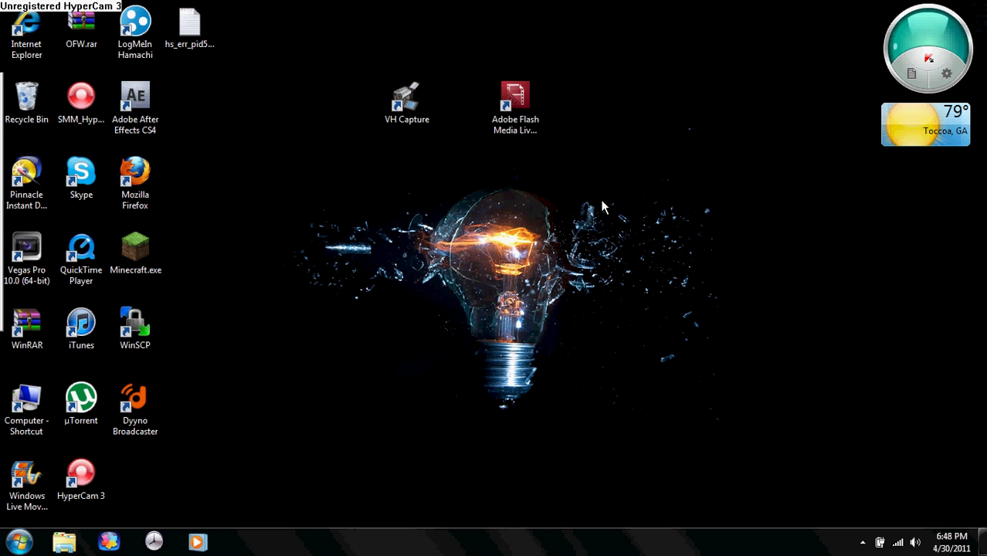